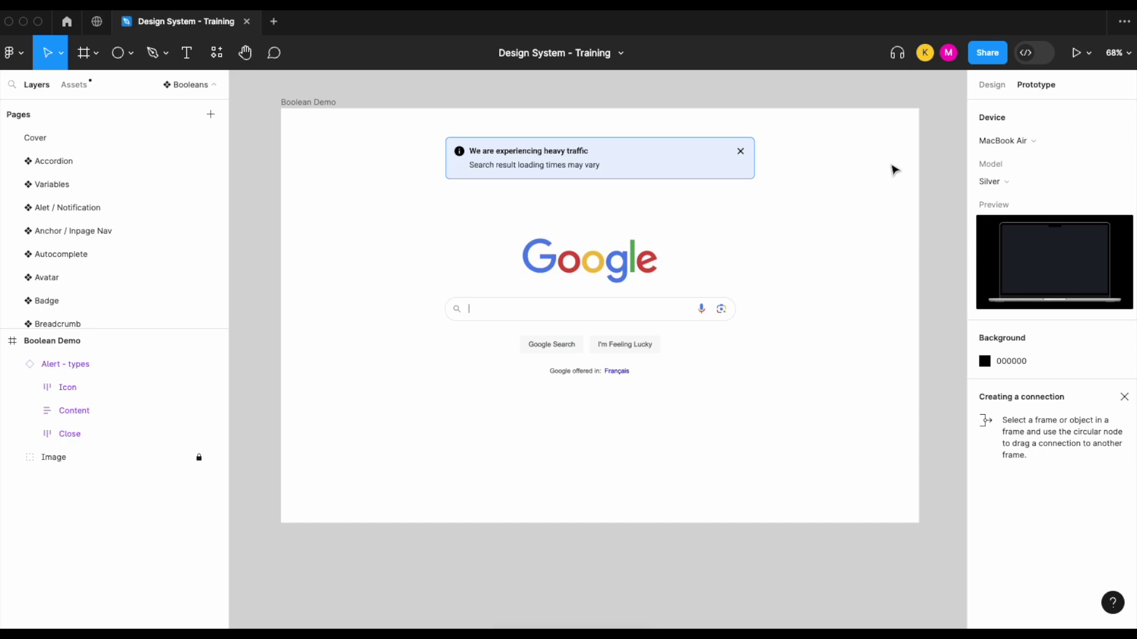
# Present the Google mockup prototype, dismiss its heavy-traffic alert, then select the alert back in the editor
pyautogui.click(1089, 55)
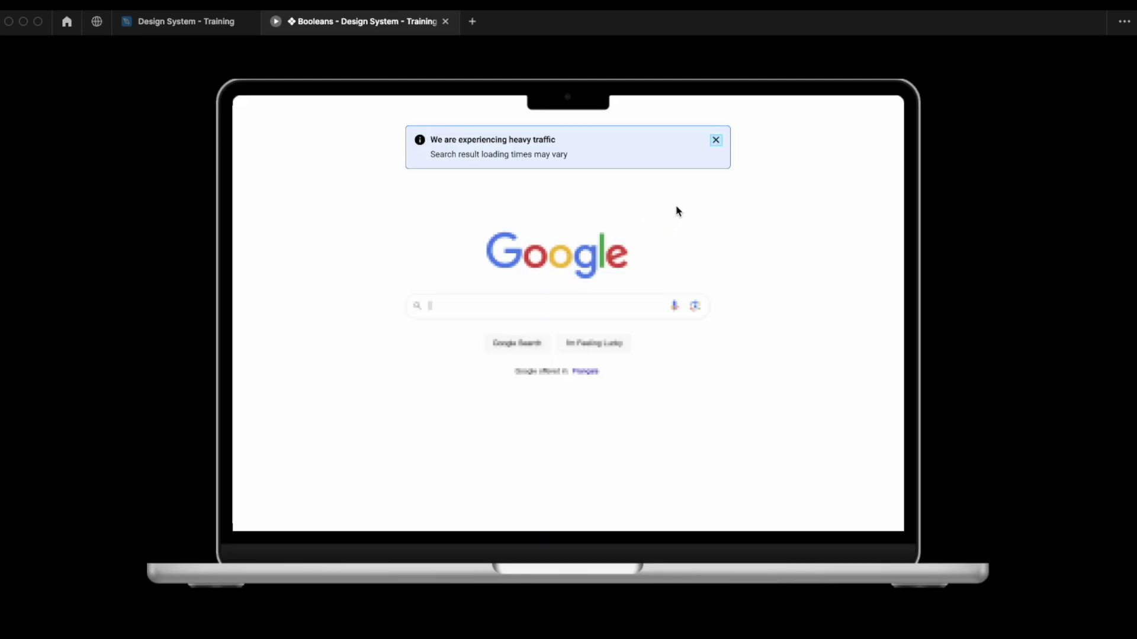
pyautogui.click(716, 141)
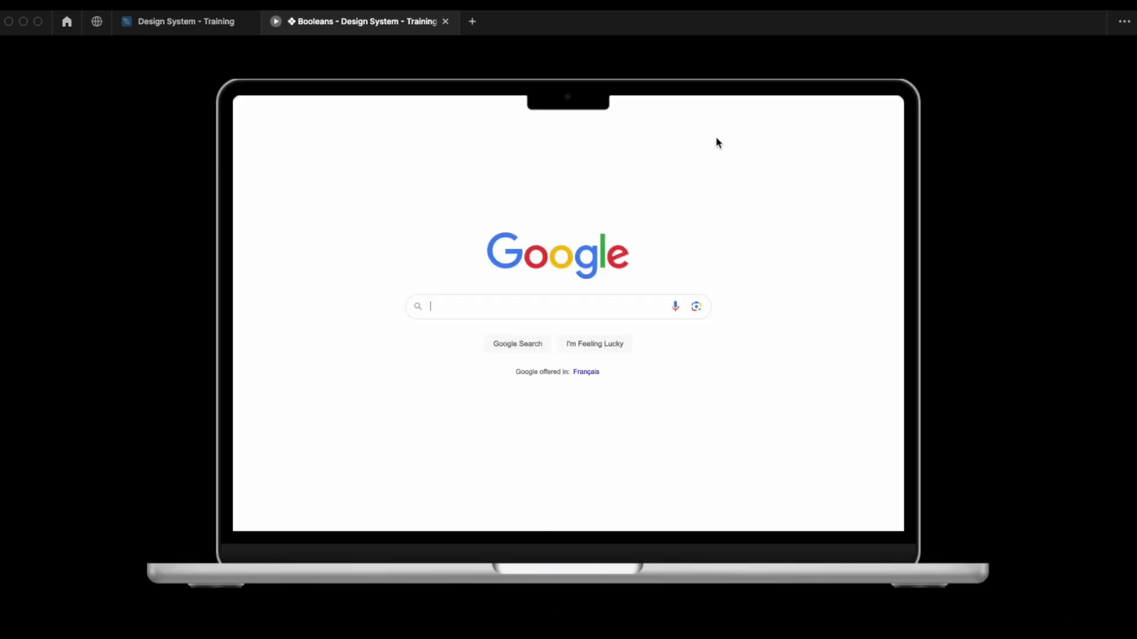
pyautogui.click(213, 23)
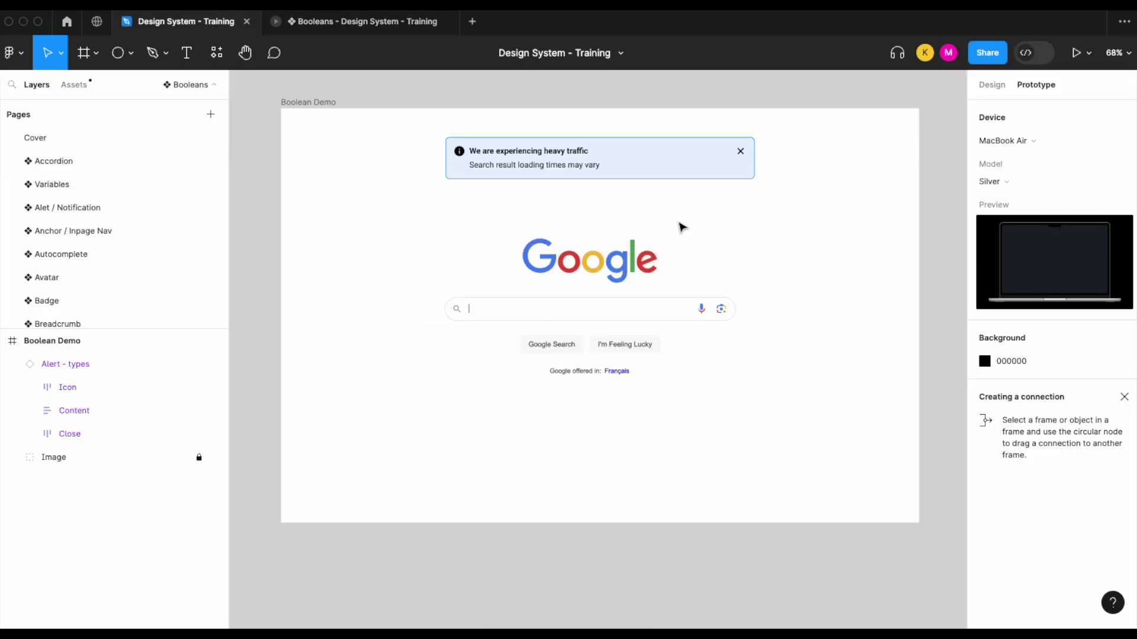
pyautogui.click(673, 174)
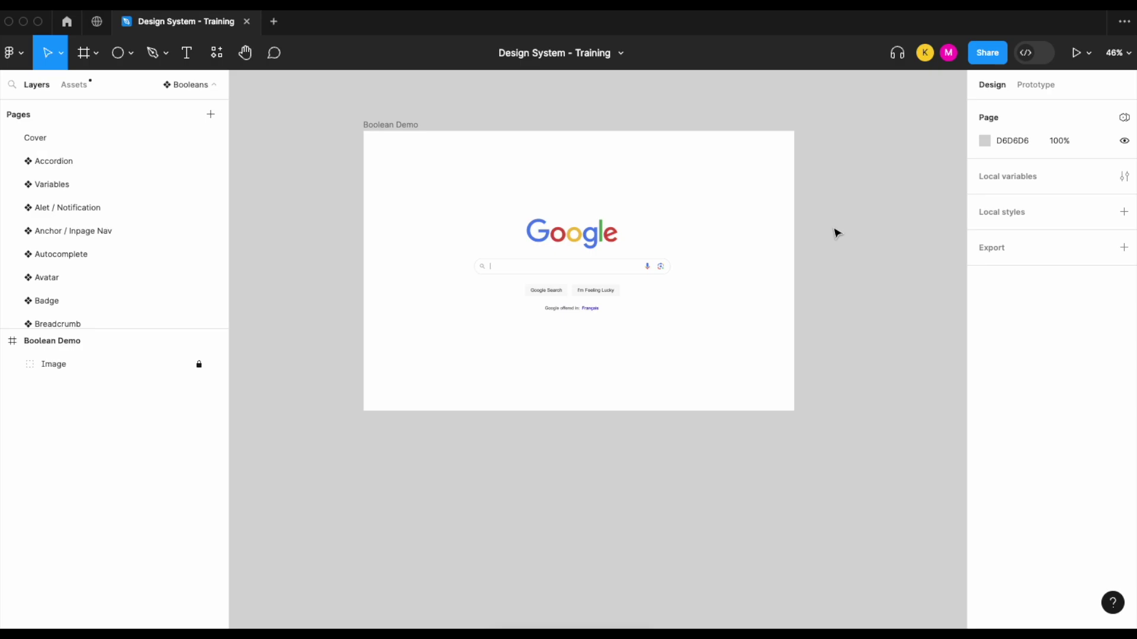
# Place an Alert - types instance from the assets search for 'alert' above the Google logo
pyautogui.click(76, 85)
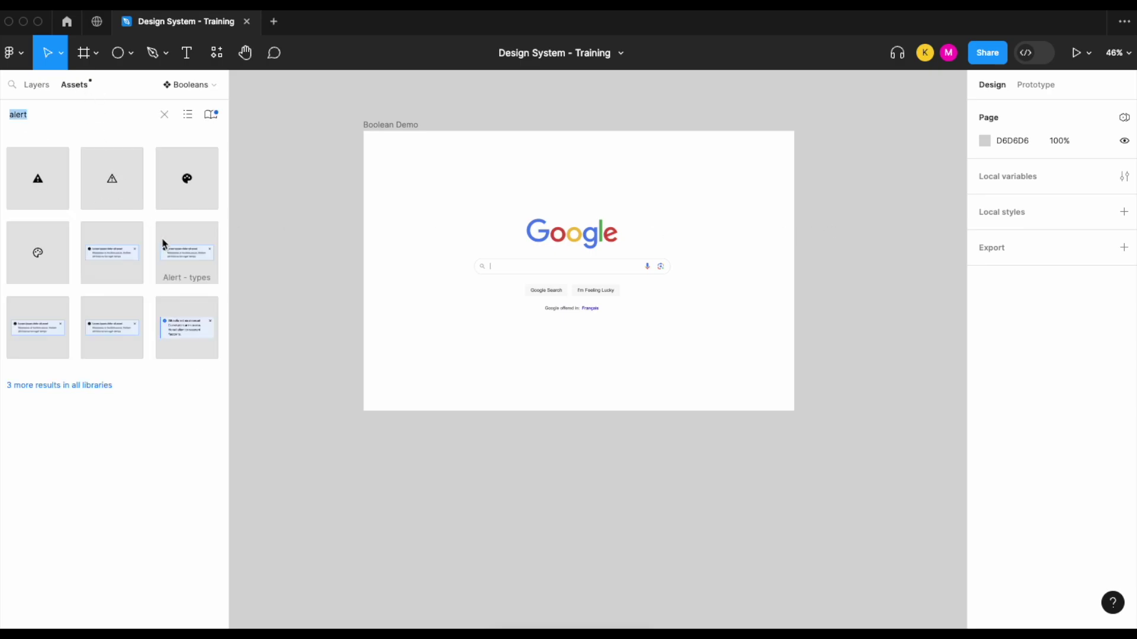
pyautogui.moveTo(161, 241); pyautogui.dragTo(566, 147)
pyautogui.click(45, 87)
pyautogui.scroll(3, 594, 175)
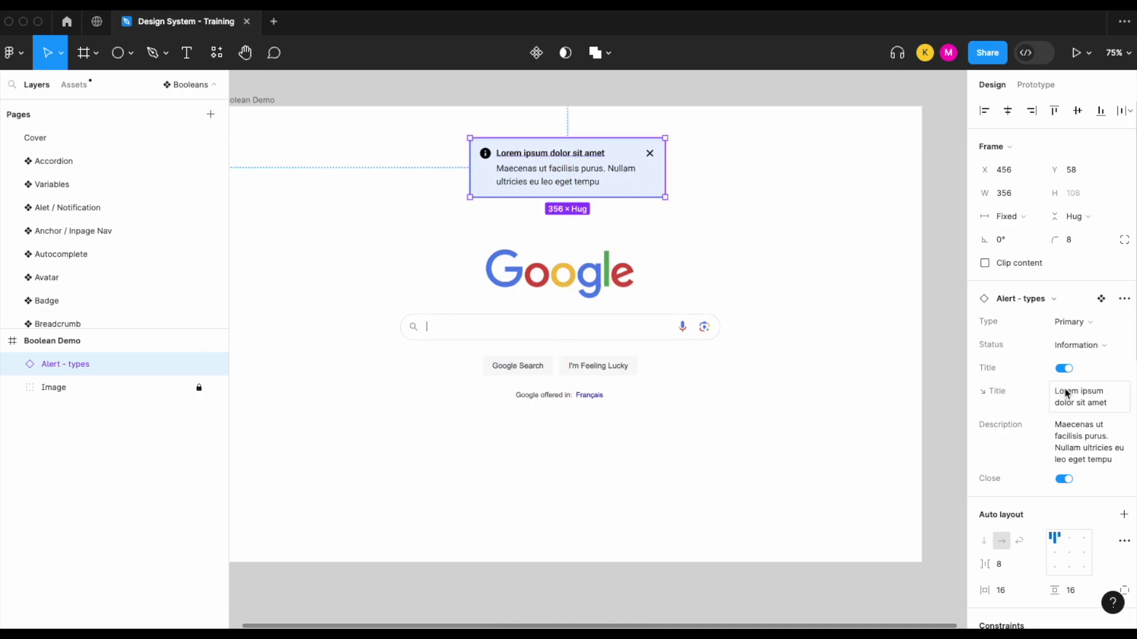
# Set the alert title to 'We are experiencing heavy traffic' and description to 'Search result loading times may vary'
pyautogui.click(1076, 407)
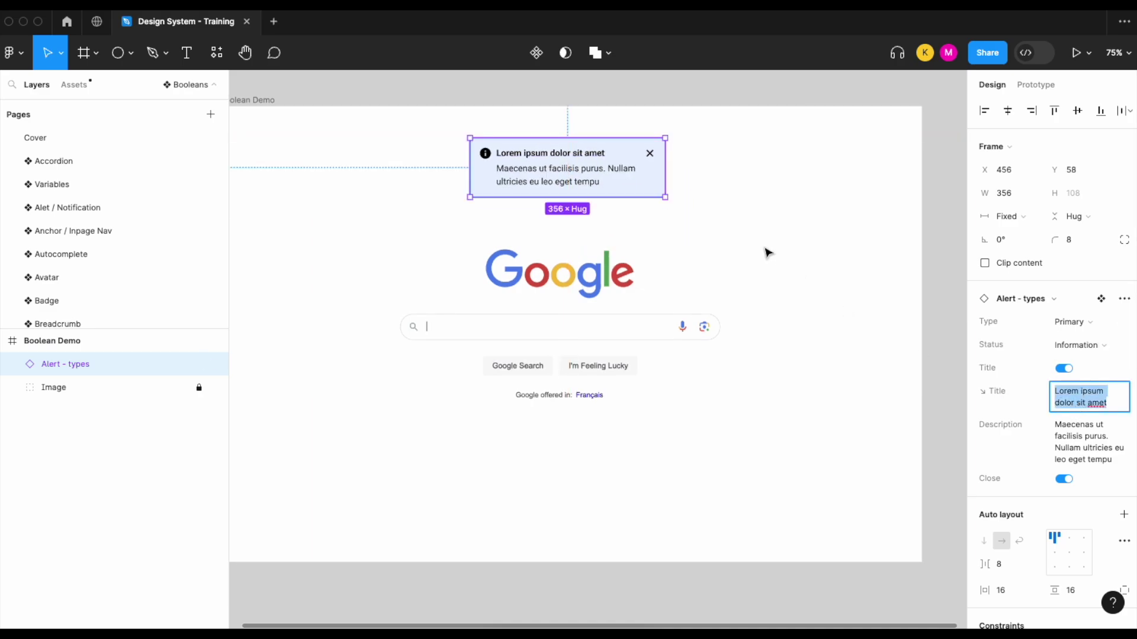
pyautogui.scroll(-3, 768, 254)
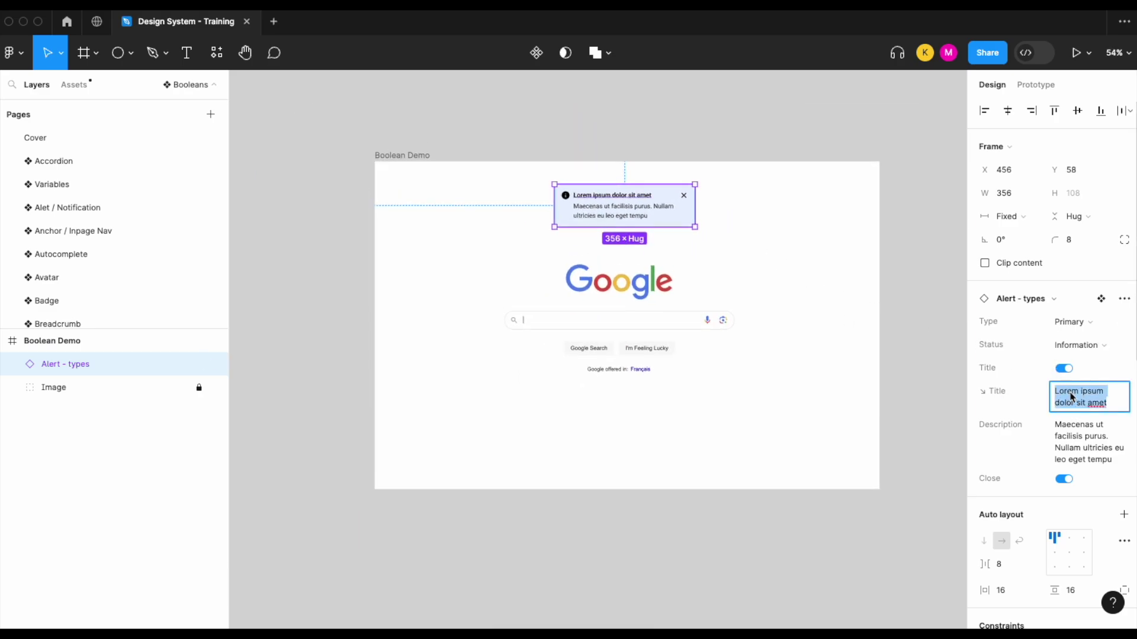
pyautogui.write('We a')
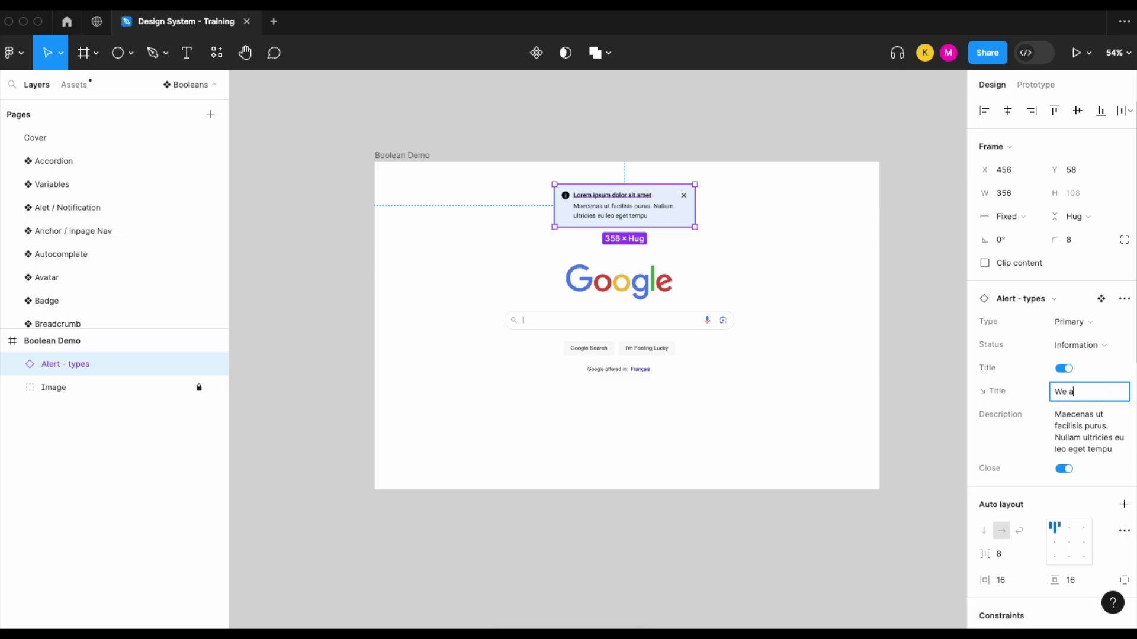
pyautogui.write('re experiencing')
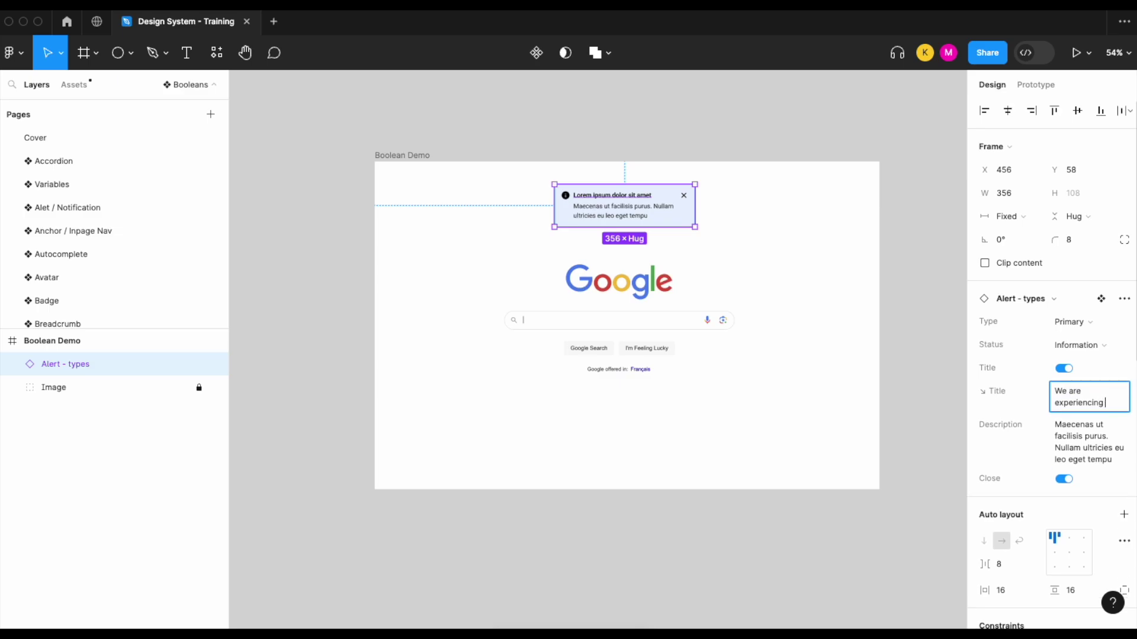
pyautogui.write(' heavy traf')
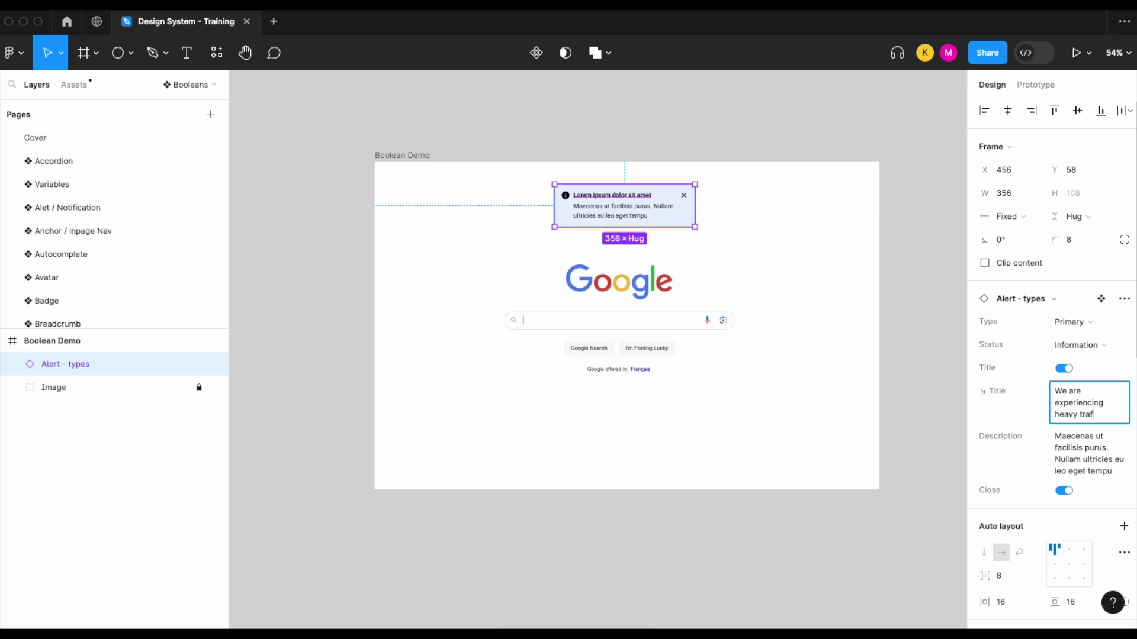
pyautogui.write('fic')
pyautogui.press('Tab')
pyautogui.write('Search result l')
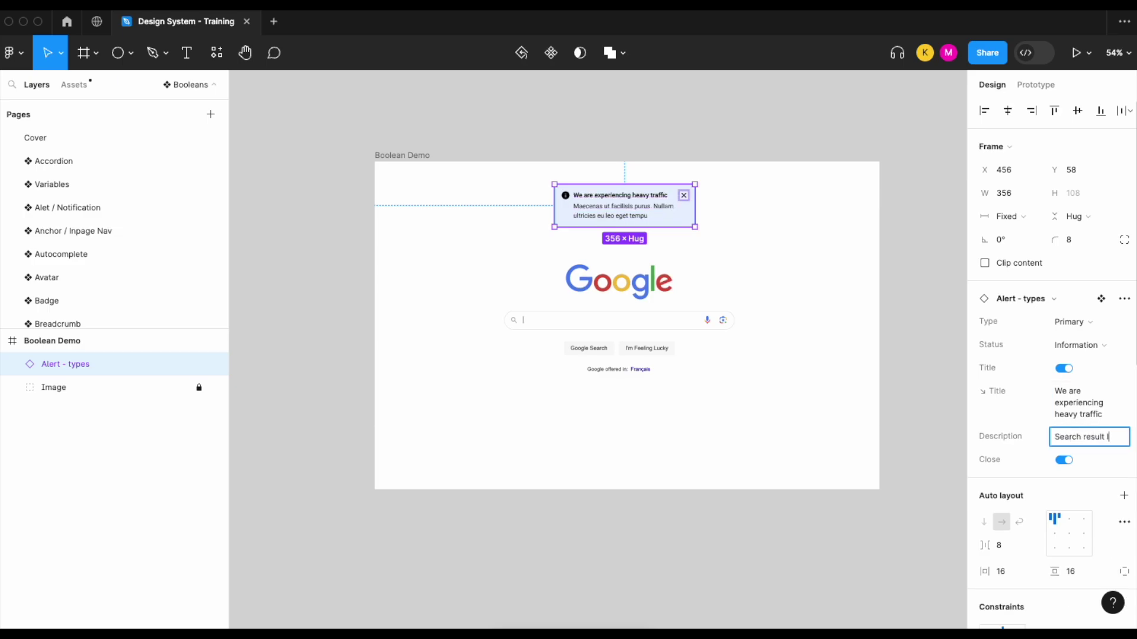
pyautogui.write('oading times may')
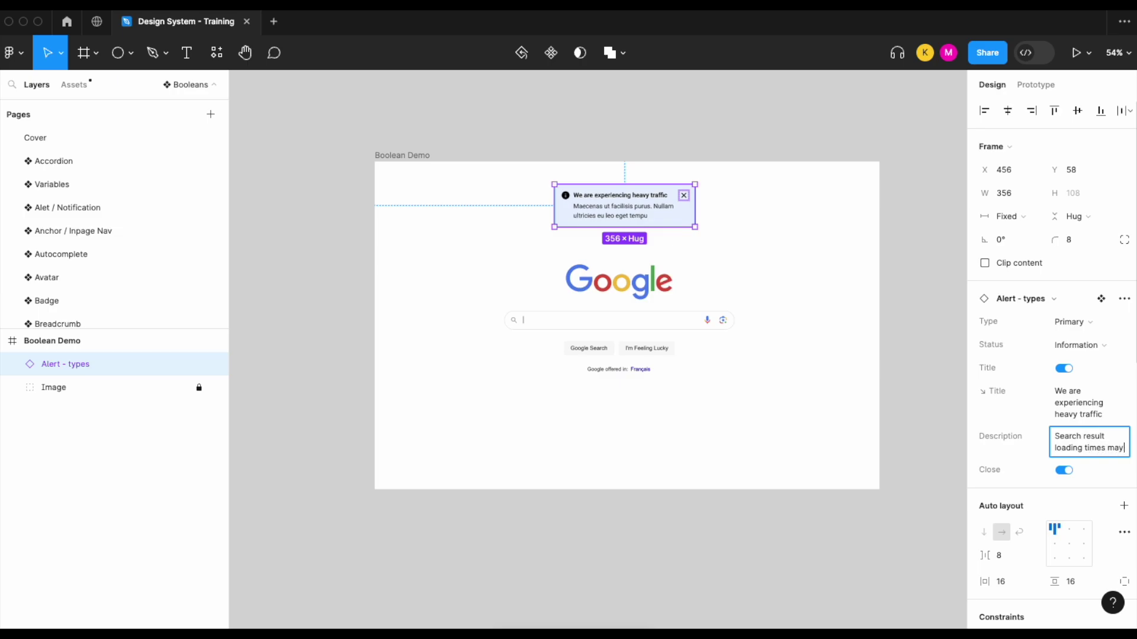
pyautogui.write(' vary')
pyautogui.press('Return')
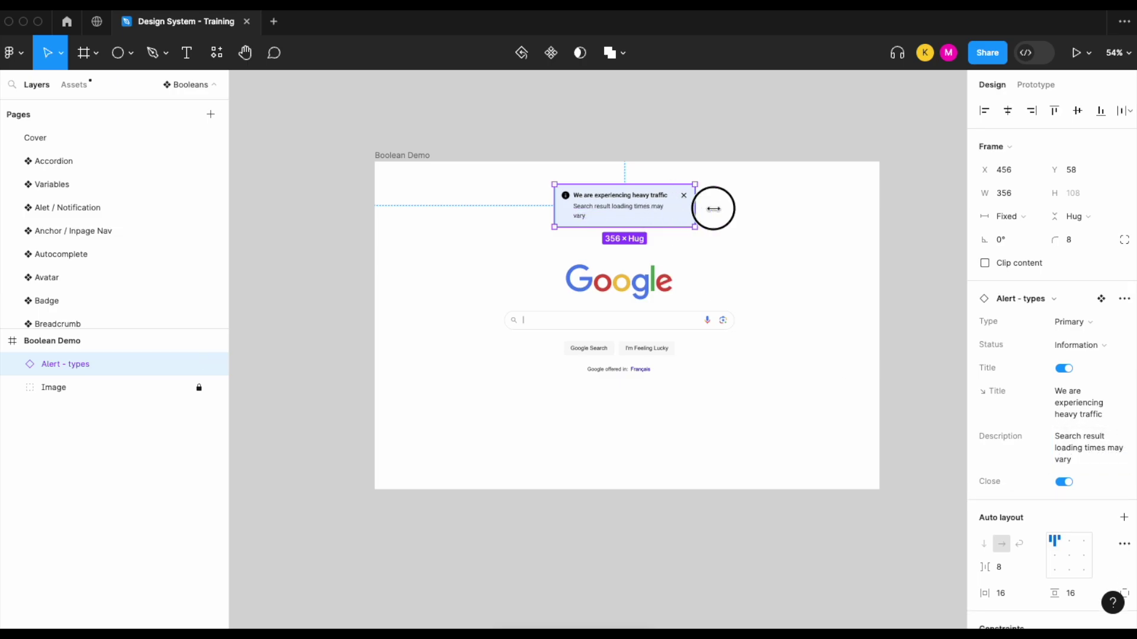
# Widen the alert to 620 px across the page and reselect it
pyautogui.moveTo(713, 209); pyautogui.dragTo(677, 205)
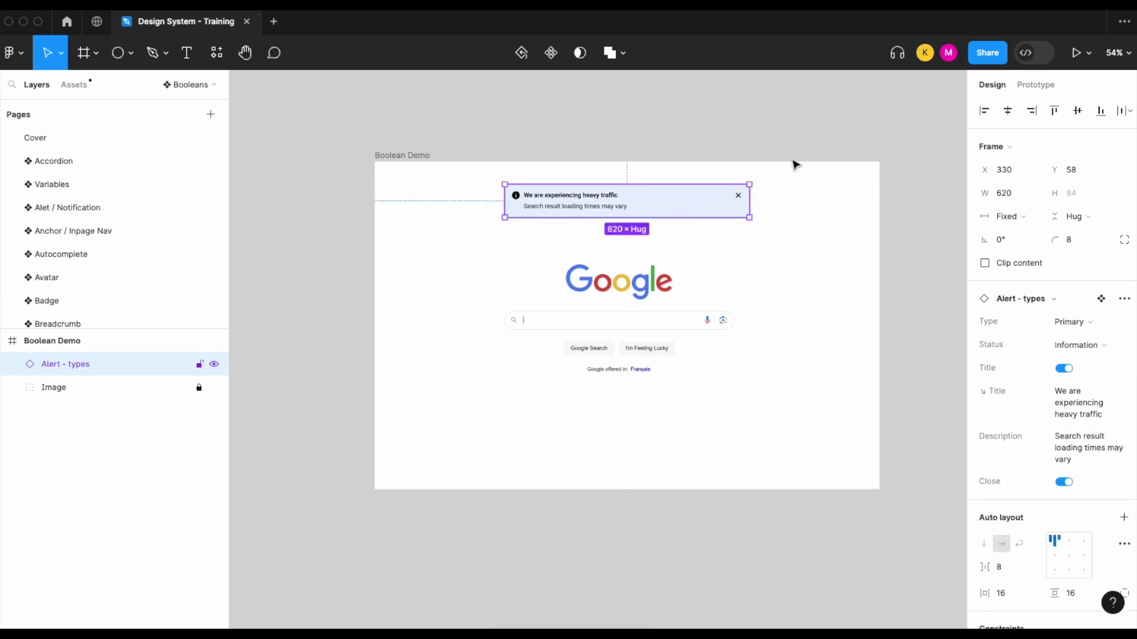
pyautogui.scroll(3, 732, 249)
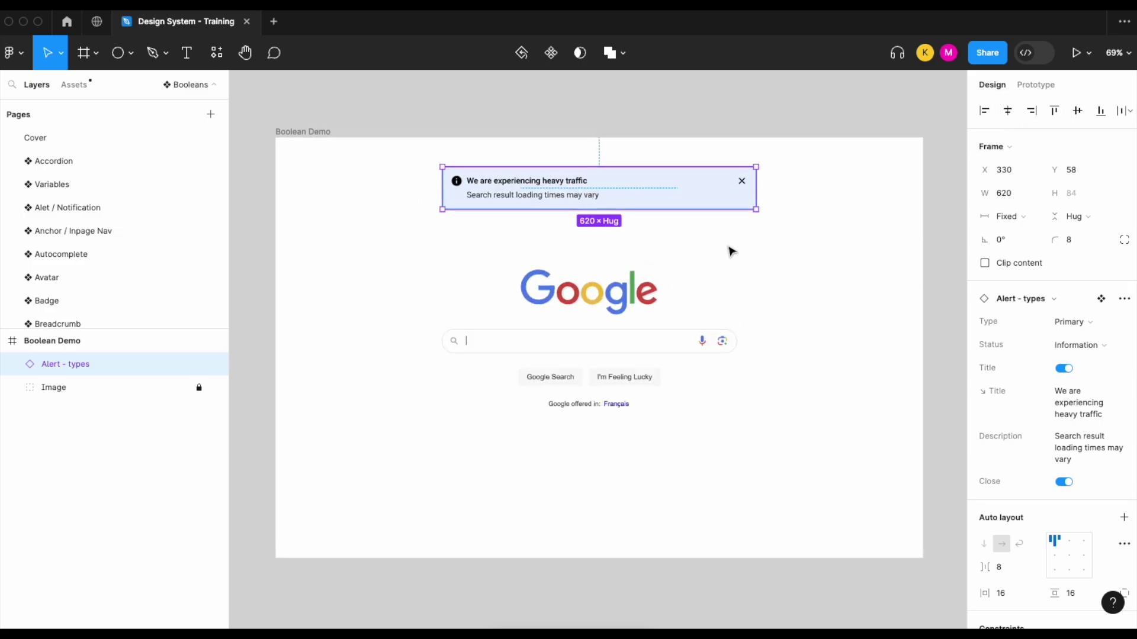
pyautogui.click(886, 212)
pyautogui.click(593, 195)
# Add a local Boolean variable named 'Alert' with value True, then close the variables window
pyautogui.click(885, 120)
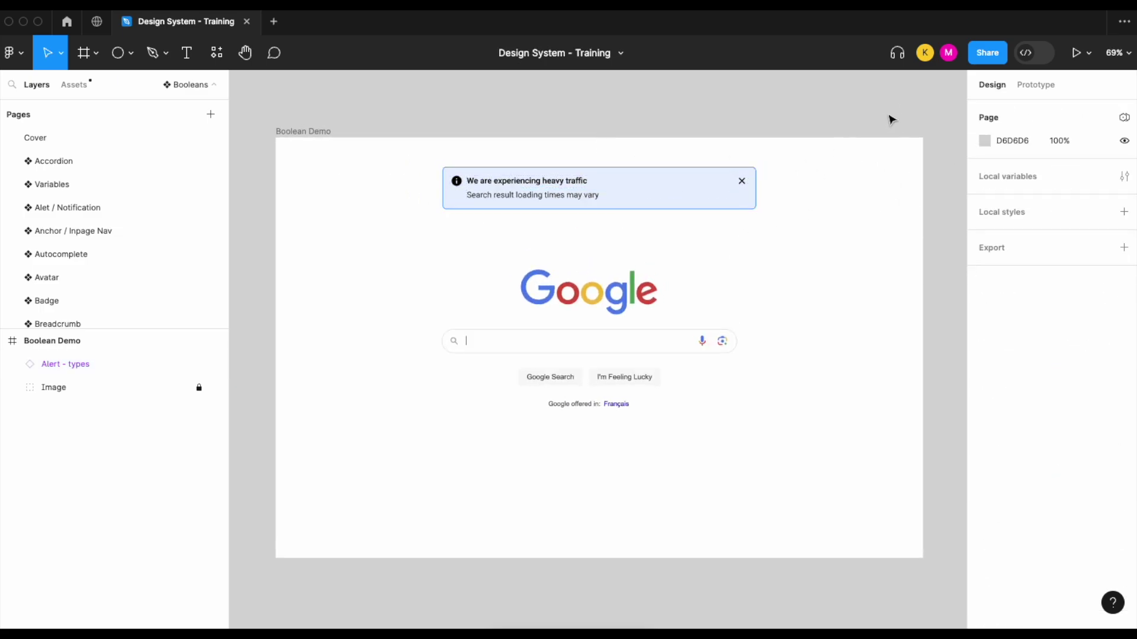
pyautogui.click(1123, 176)
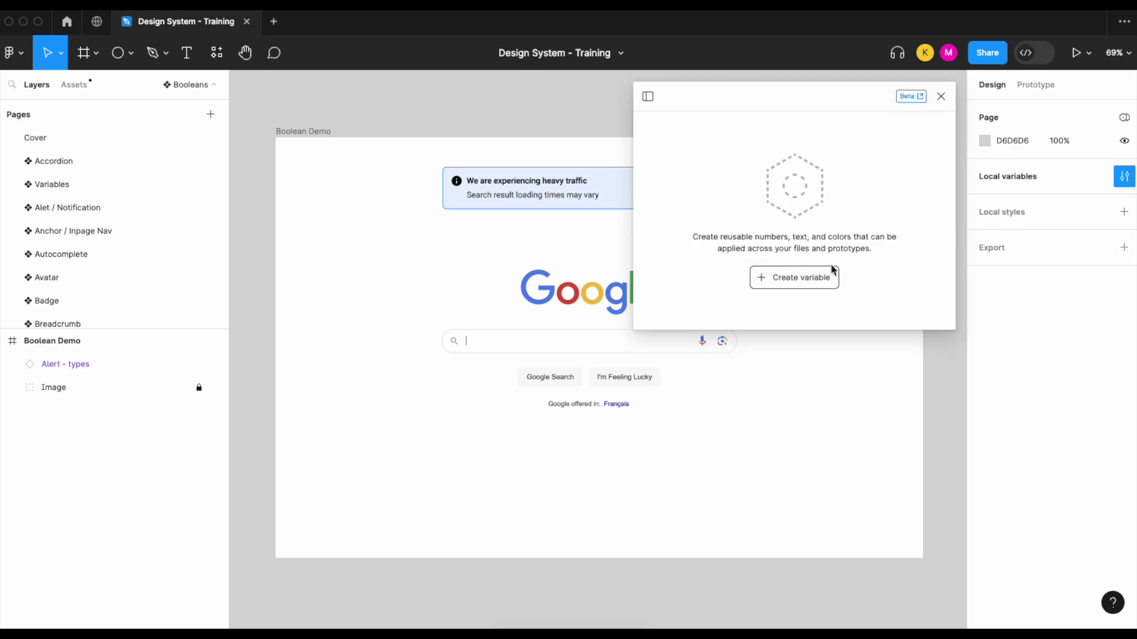
pyautogui.click(822, 284)
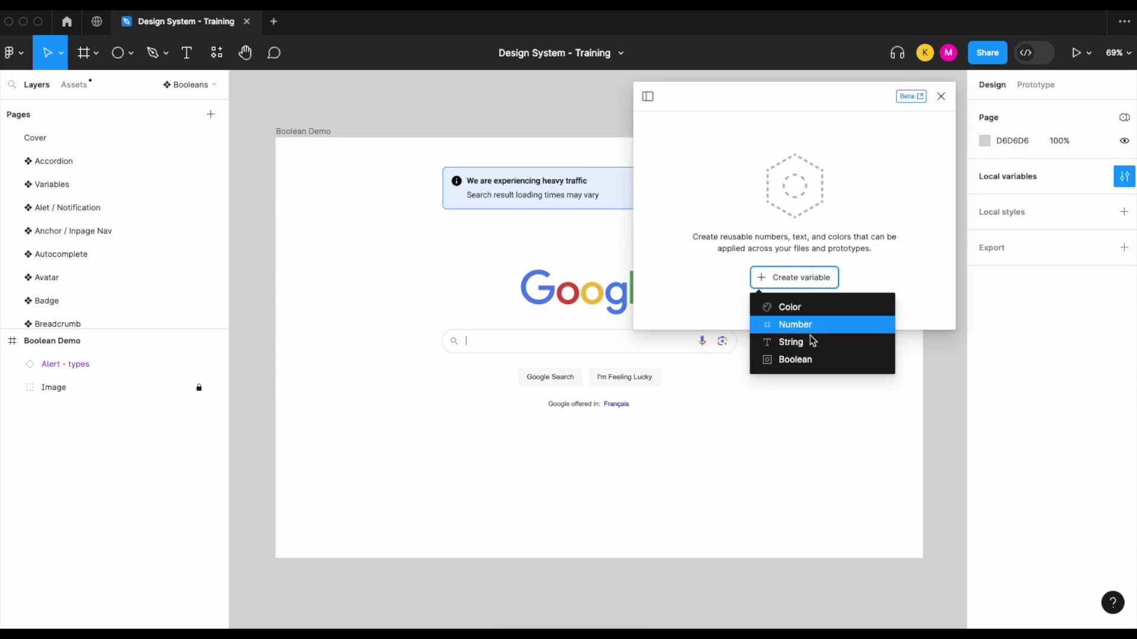
pyautogui.click(805, 361)
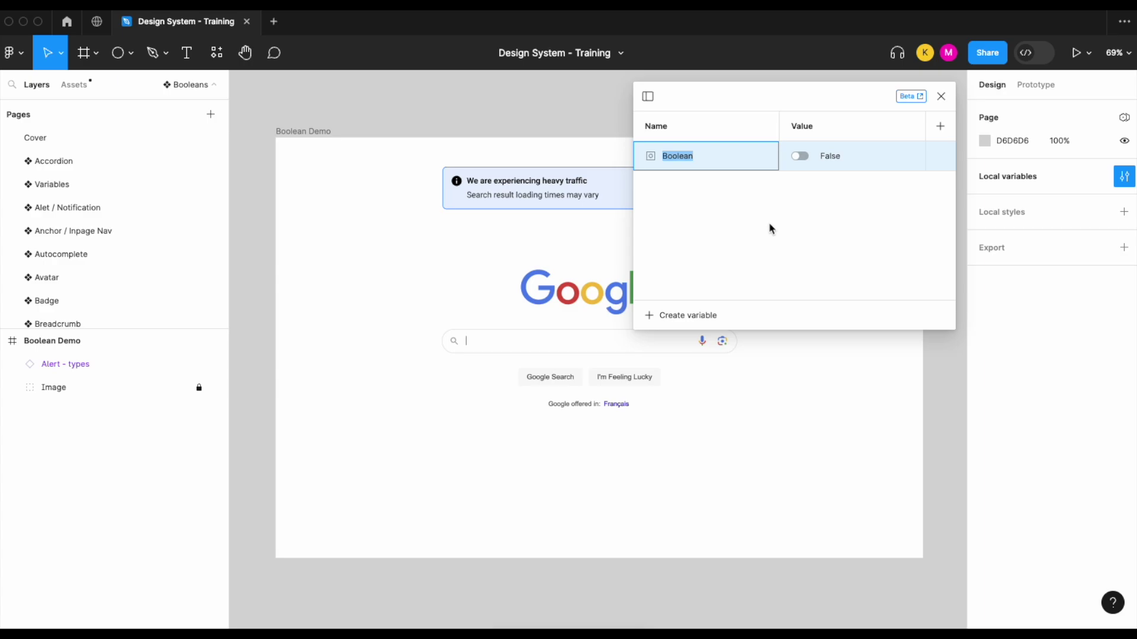
pyautogui.write('Alert')
pyautogui.click(800, 156)
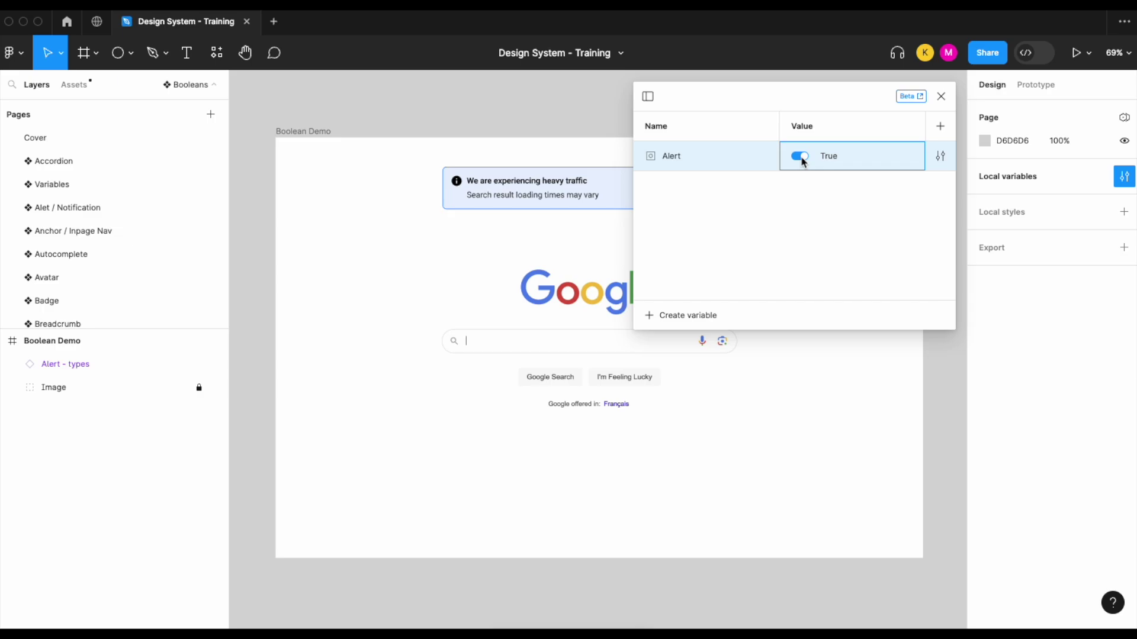
pyautogui.hscroll(5, 546, 237)
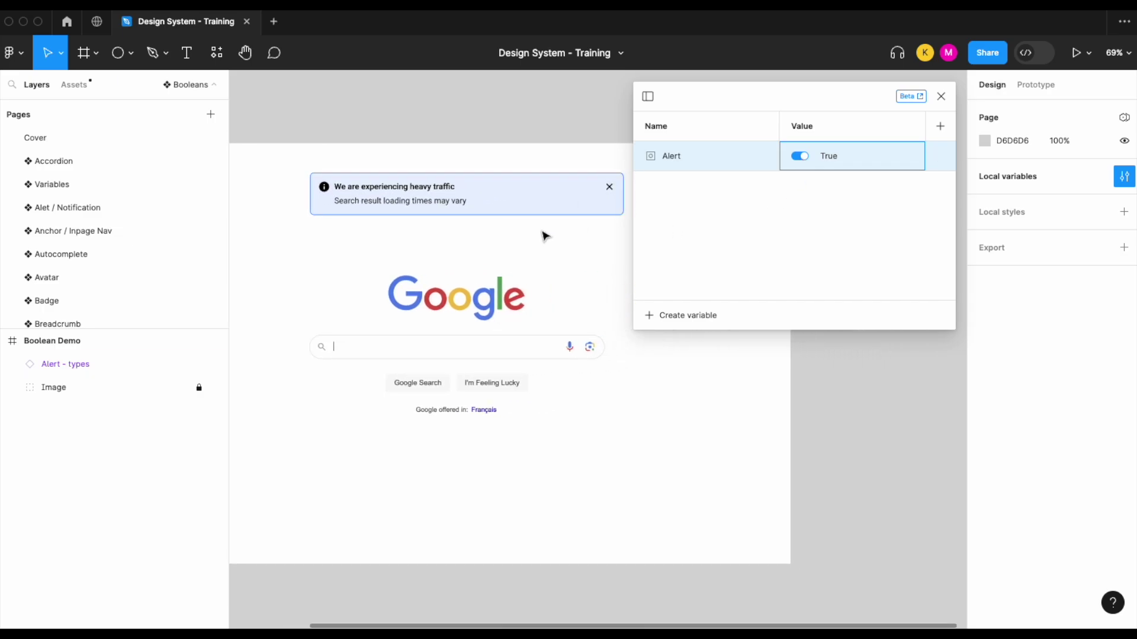
pyautogui.hscroll(1, 545, 236)
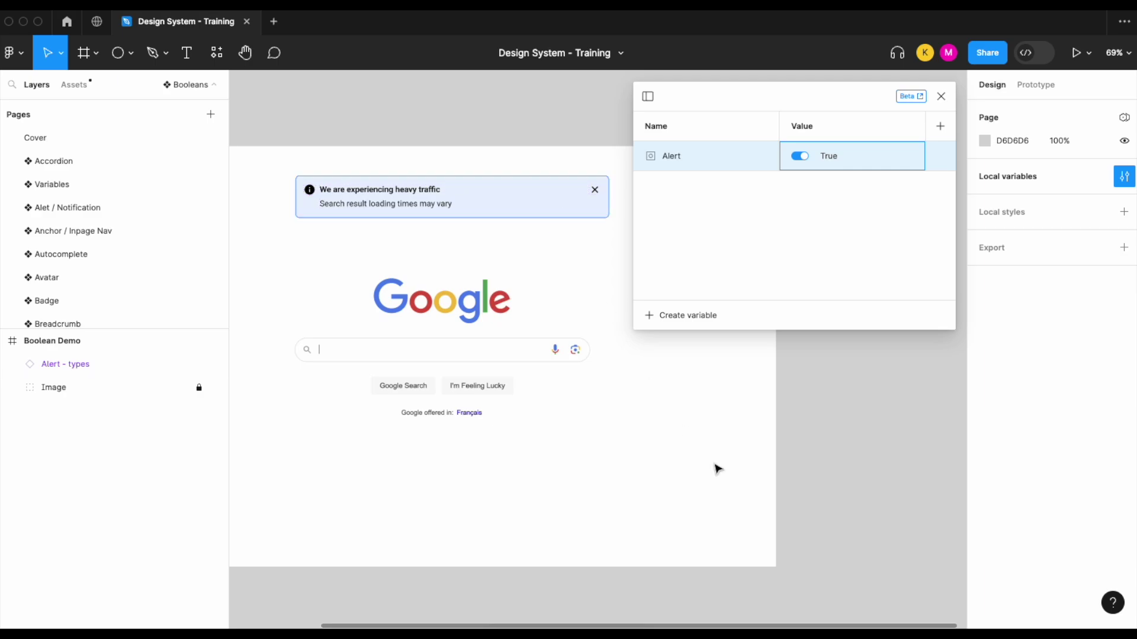
pyautogui.click(941, 96)
pyautogui.hscroll(-6, 862, 150)
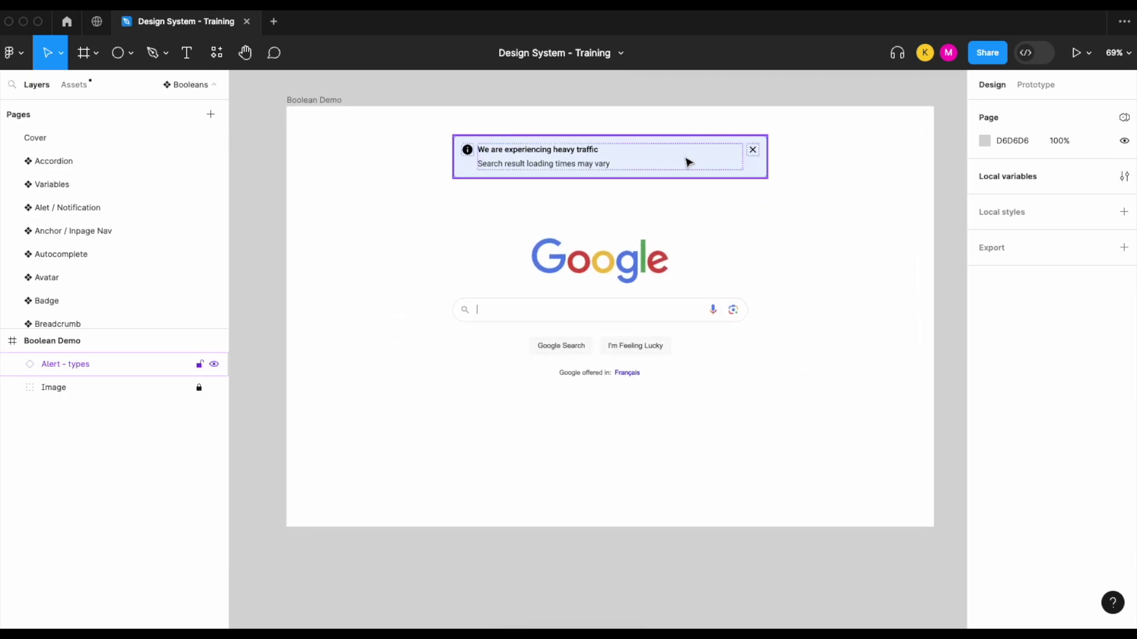
# Bind the Alert - types instance's layer visibility to the boolean Alert variable
pyautogui.click(1124, 177)
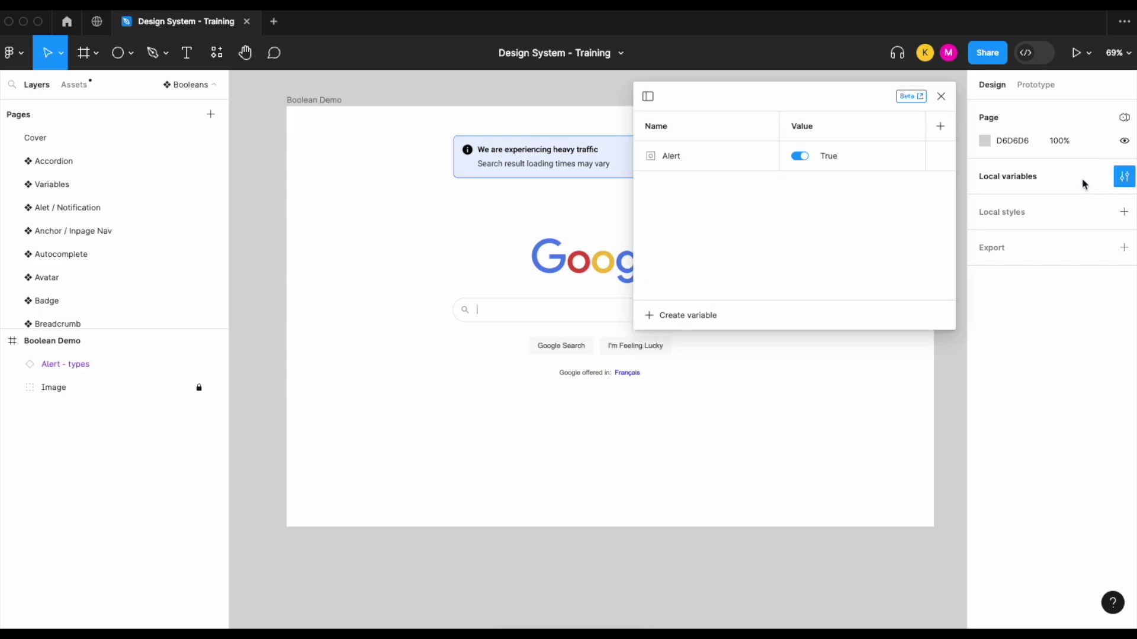
pyautogui.click(941, 97)
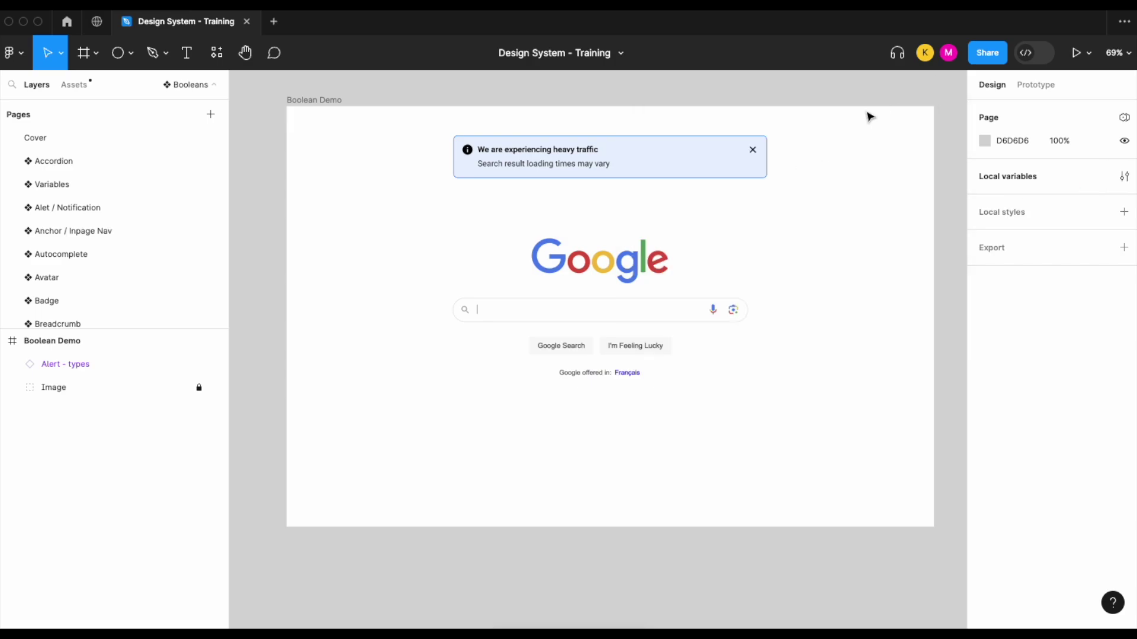
pyautogui.click(685, 154)
pyautogui.scroll(-5, 1037, 428)
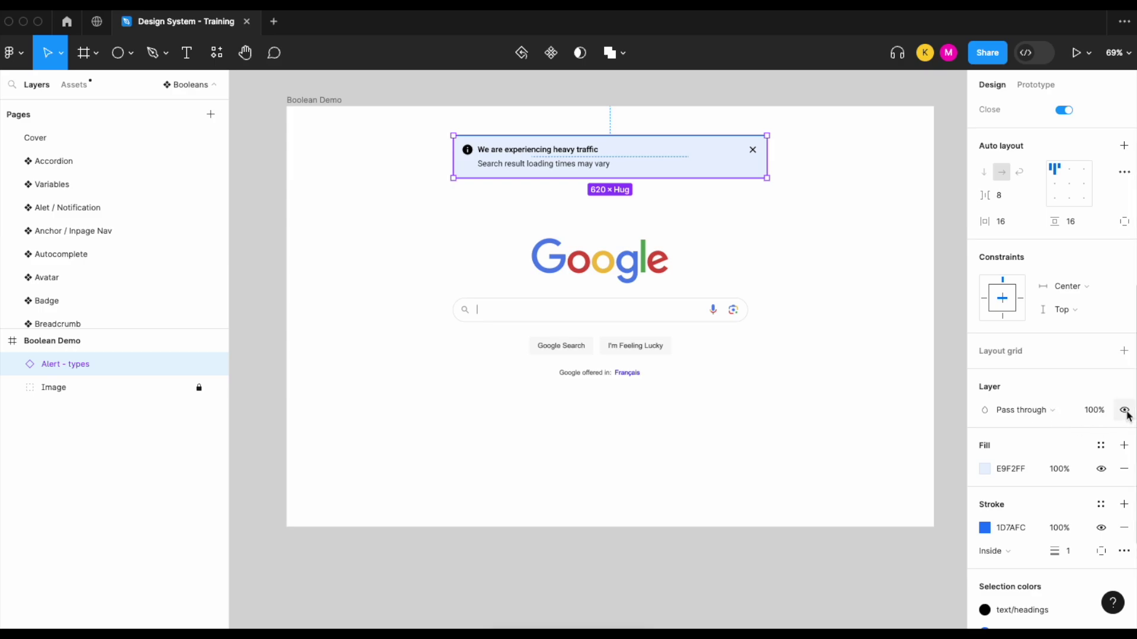
pyautogui.click(1125, 411)
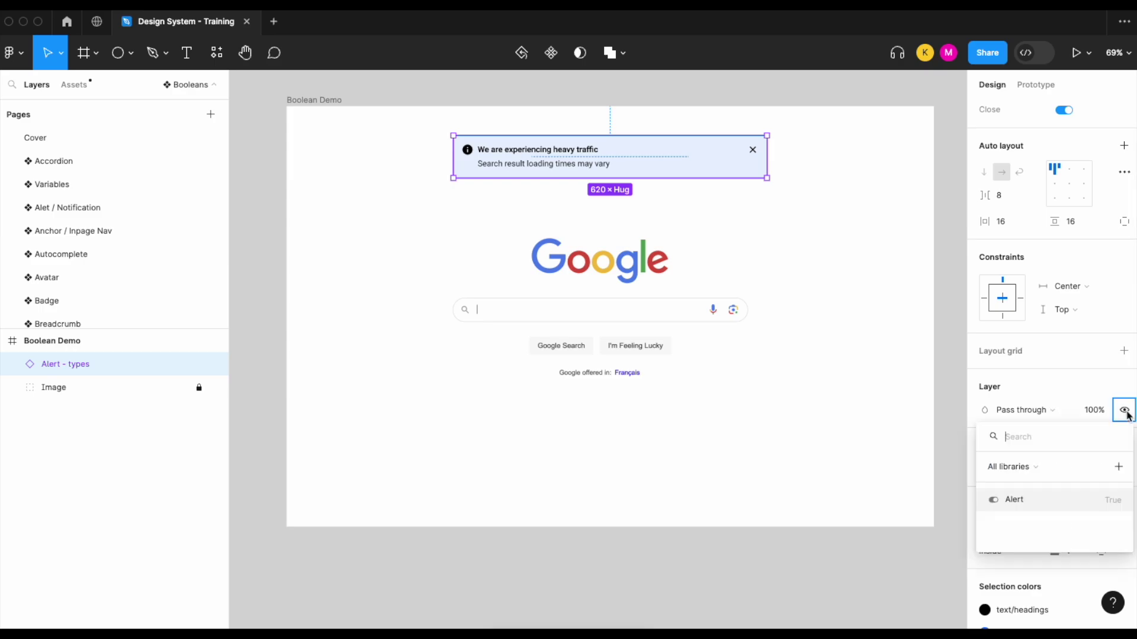
pyautogui.click(1063, 504)
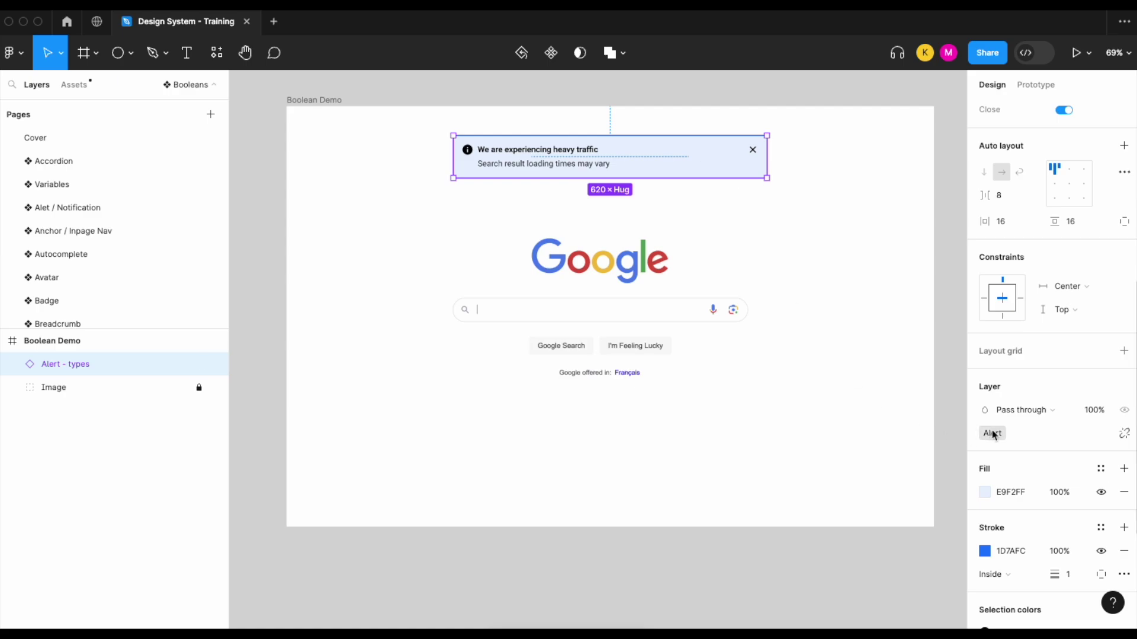
pyautogui.click(856, 333)
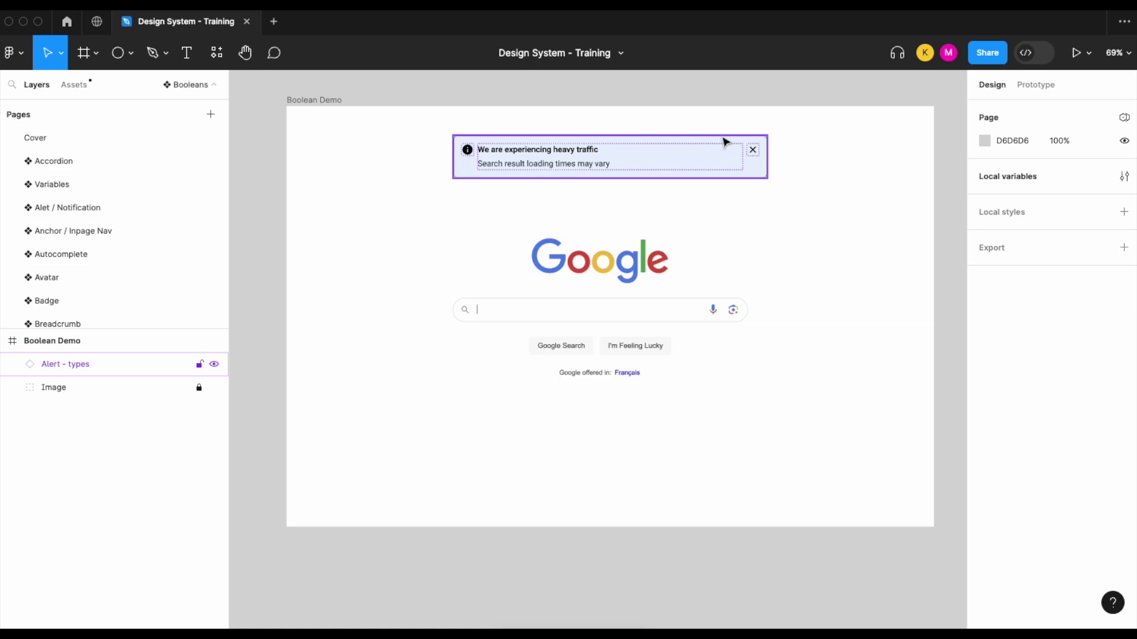
# Select the Close icon layer inside the alert banner
pyautogui.scroll(5, 752, 150)
pyautogui.scroll(-4, 768, 154)
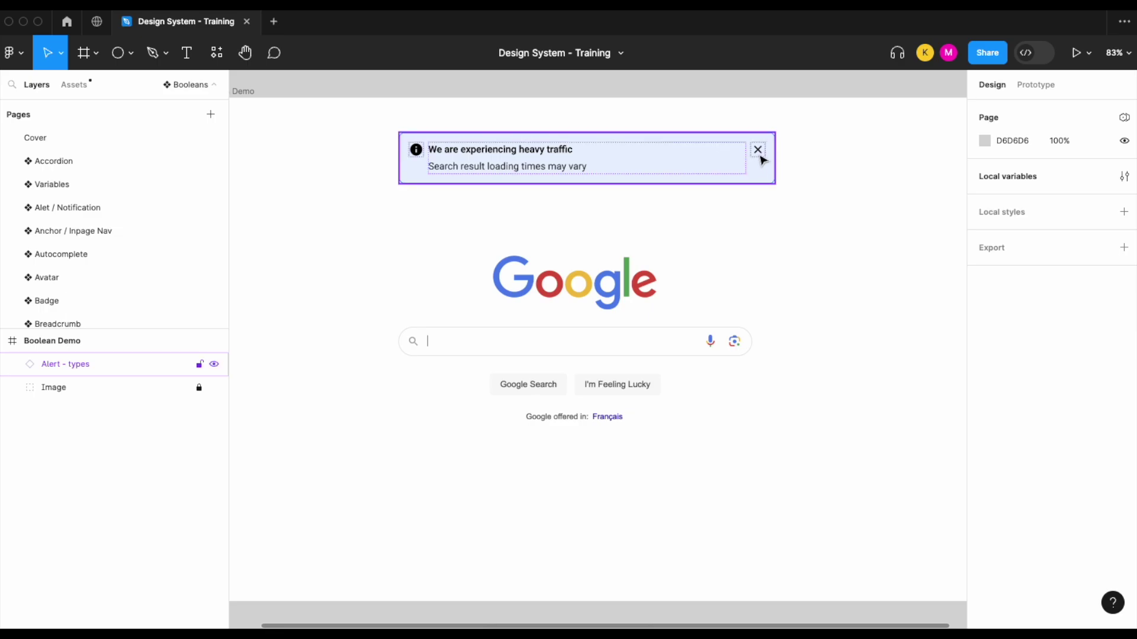
pyautogui.scroll(5, 764, 160)
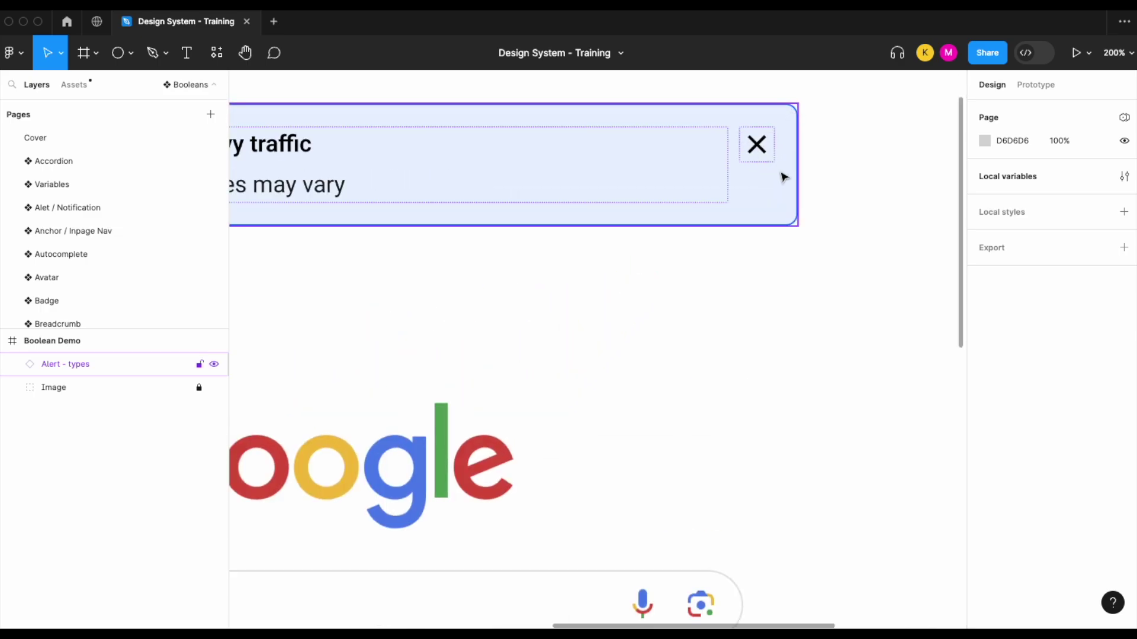
pyautogui.scroll(-5, 770, 158)
pyautogui.scroll(2, 769, 157)
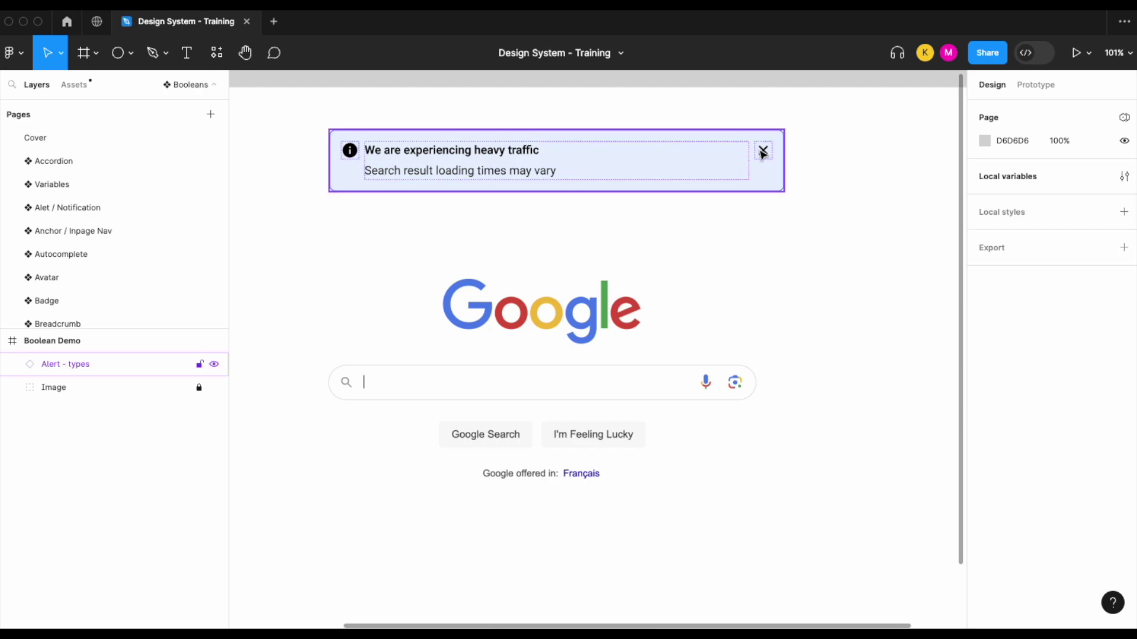
pyautogui.doubleClick(763, 152)
# Give Close an On click interaction that sets the Alert variable to false
pyautogui.scroll(3, 782, 169)
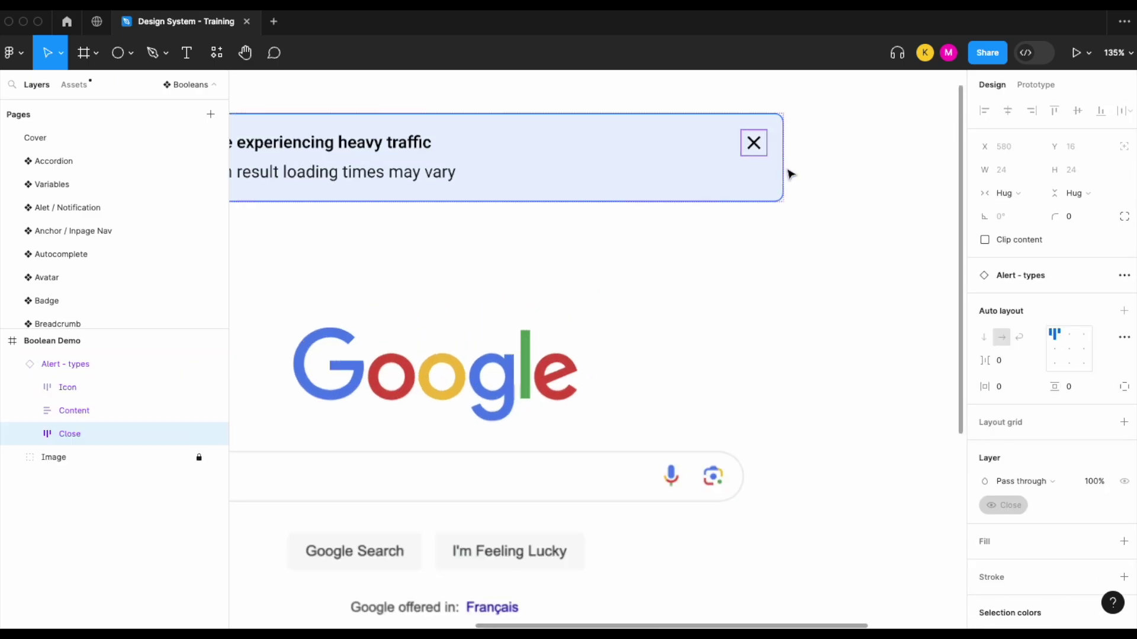
pyautogui.click(1038, 85)
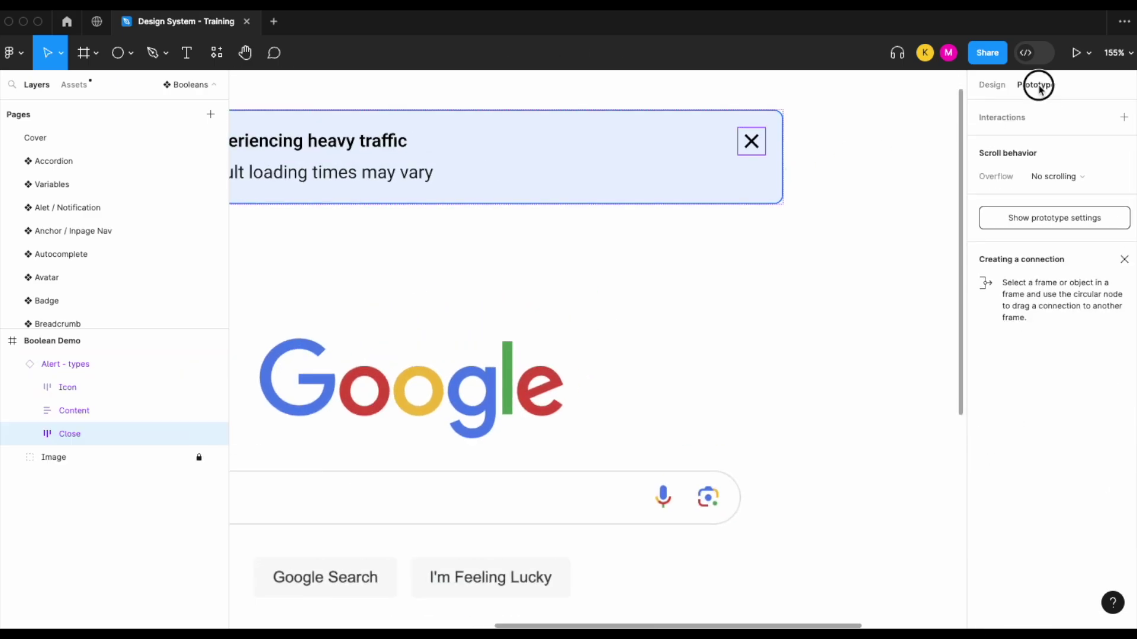
pyautogui.click(1124, 119)
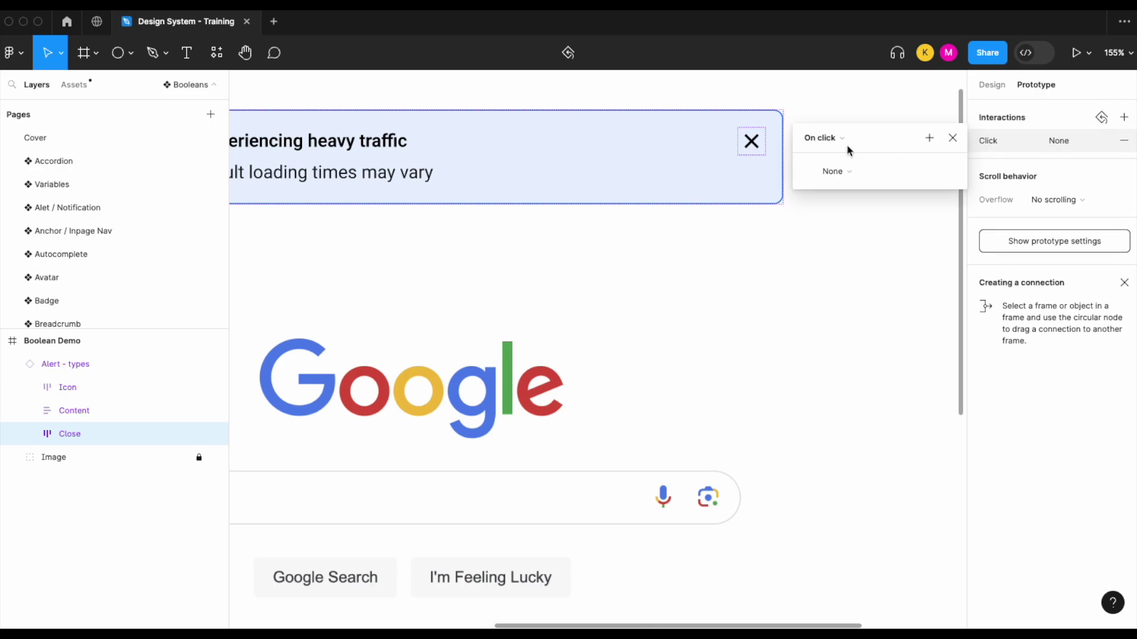
pyautogui.click(851, 179)
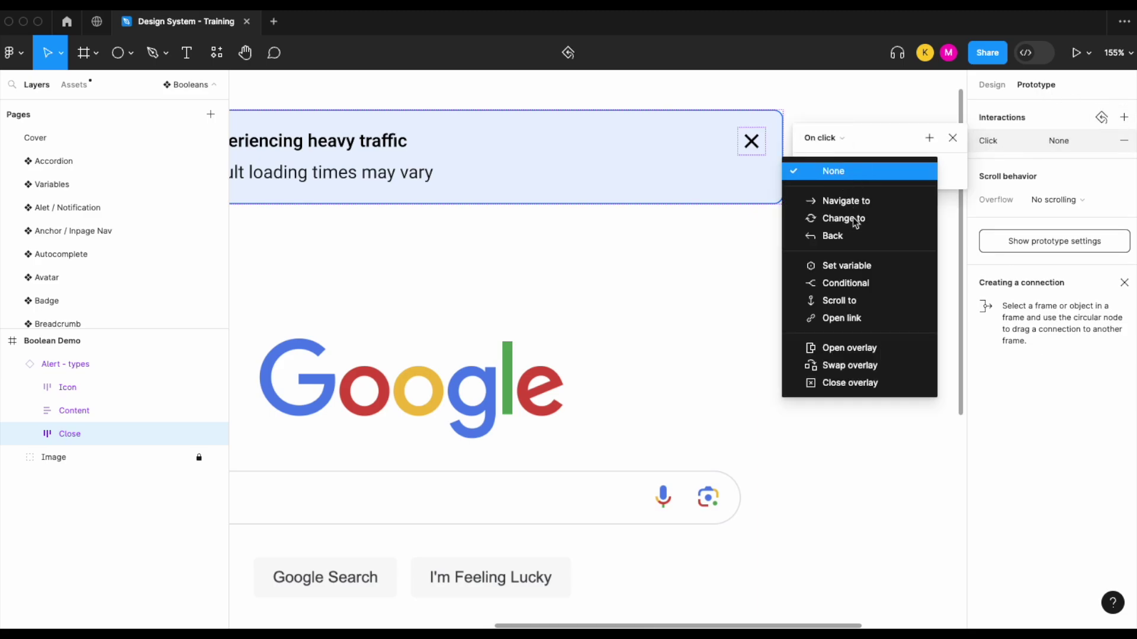
pyautogui.click(858, 270)
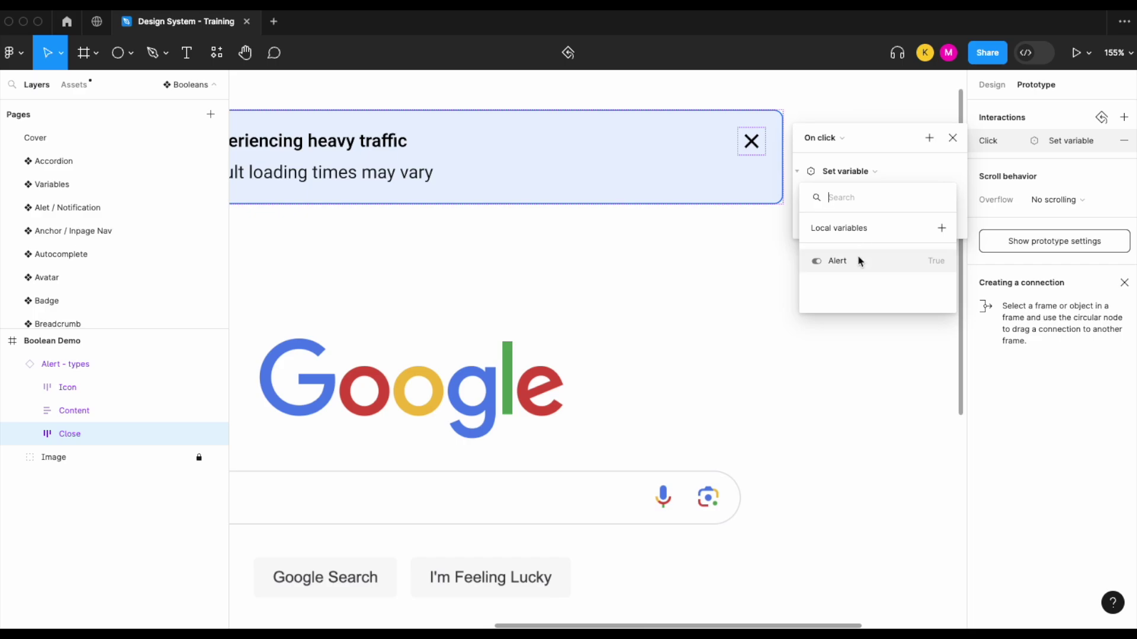
pyautogui.click(860, 262)
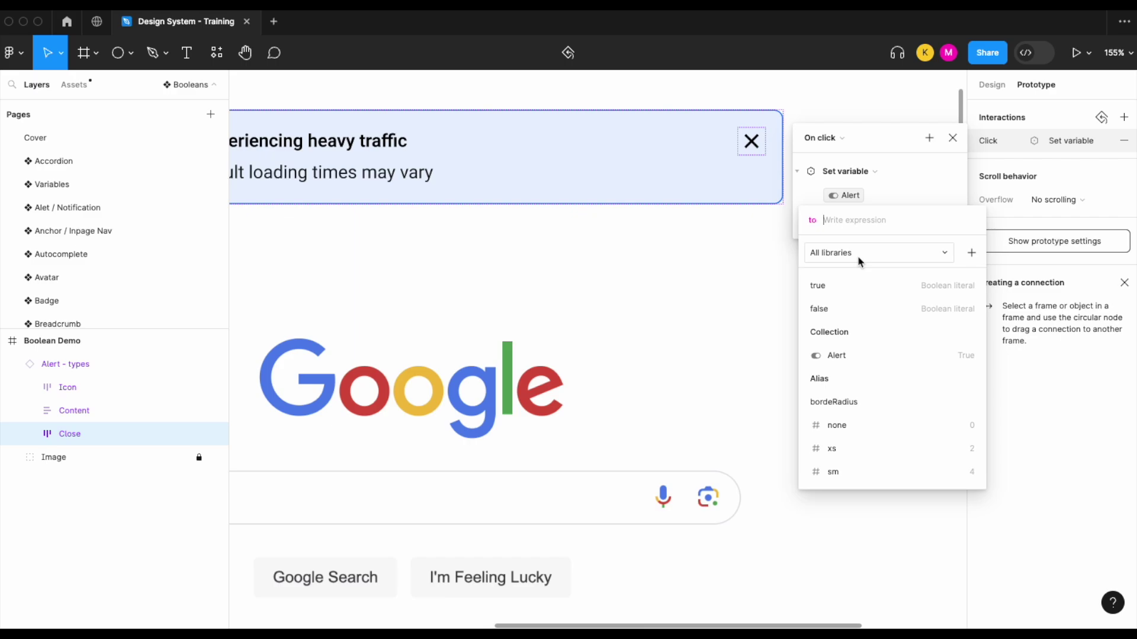
pyautogui.click(849, 308)
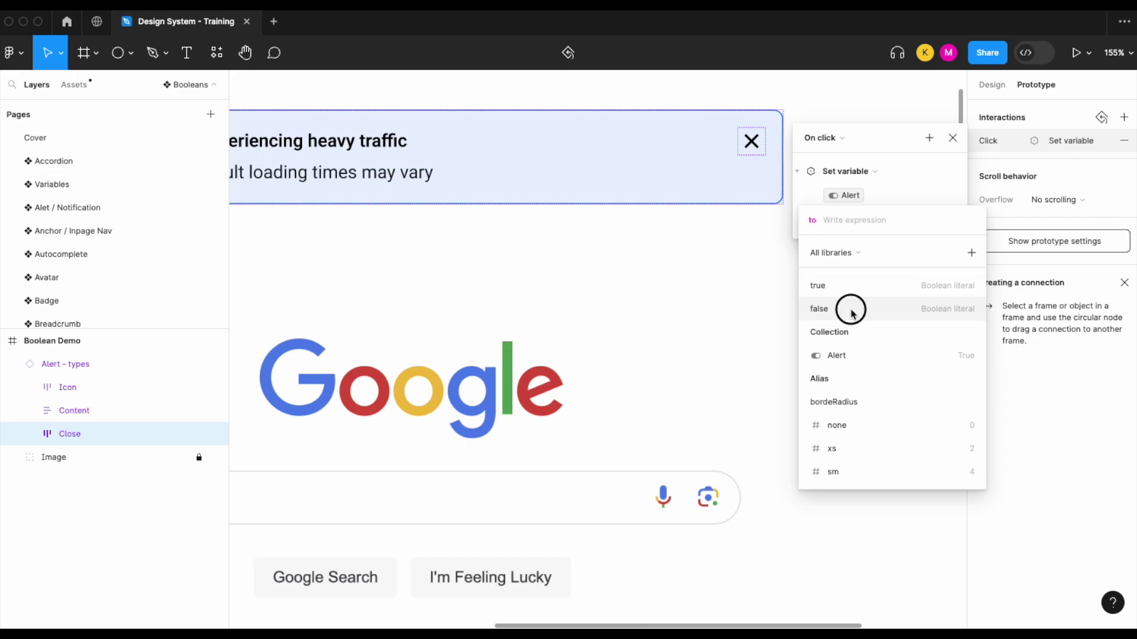
pyautogui.press('BackSpace')
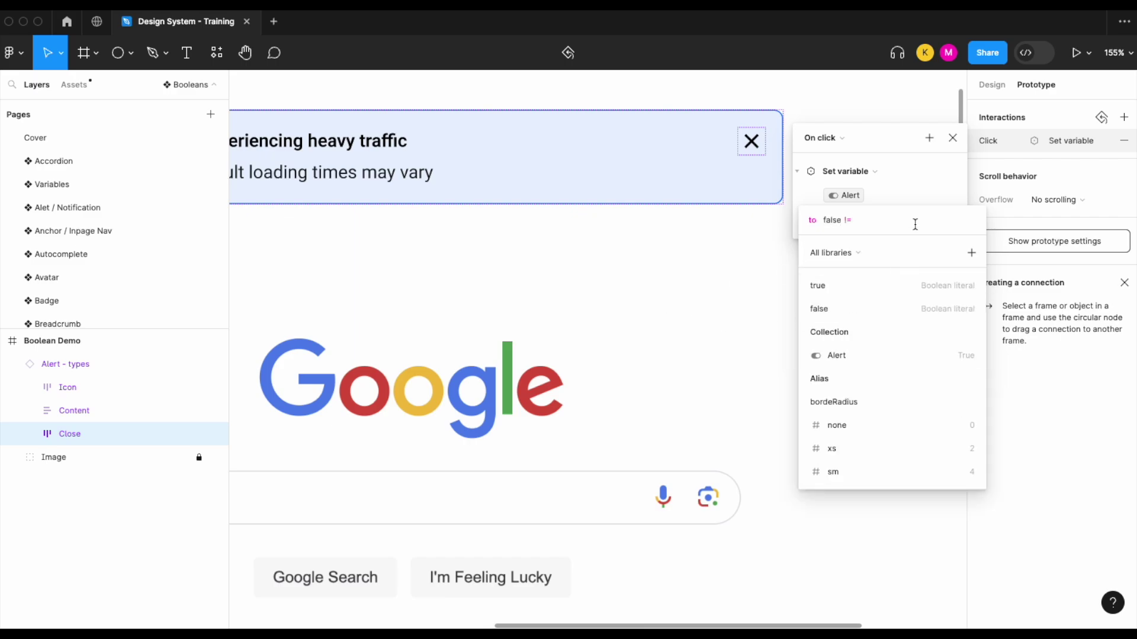
pyautogui.click(849, 289)
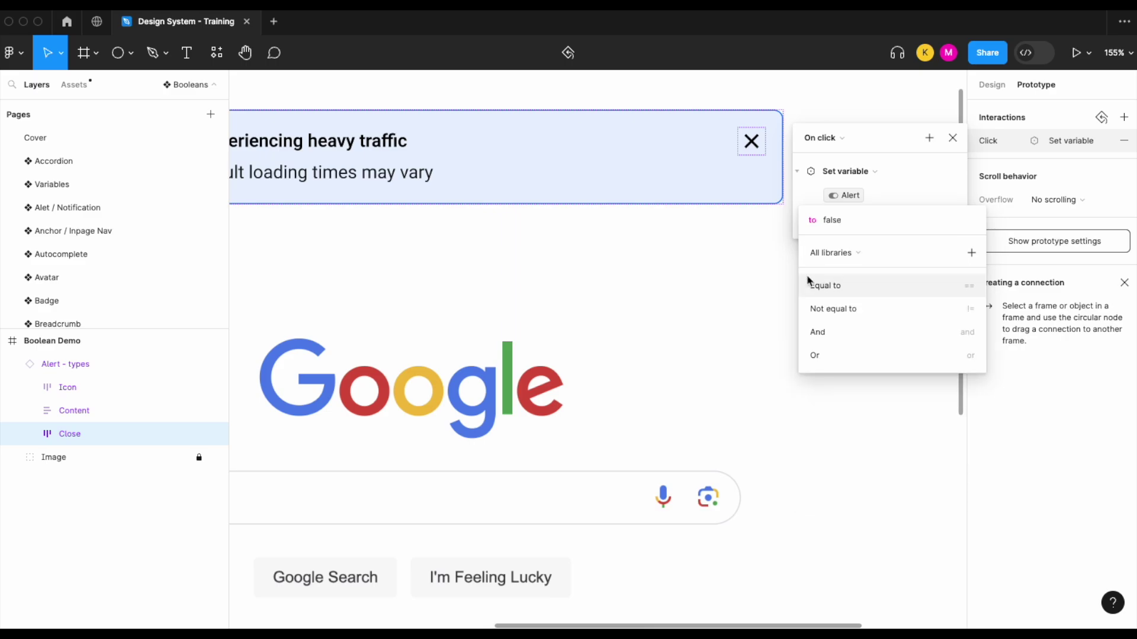
pyautogui.press('Return')
pyautogui.hotkey('shift', '1')
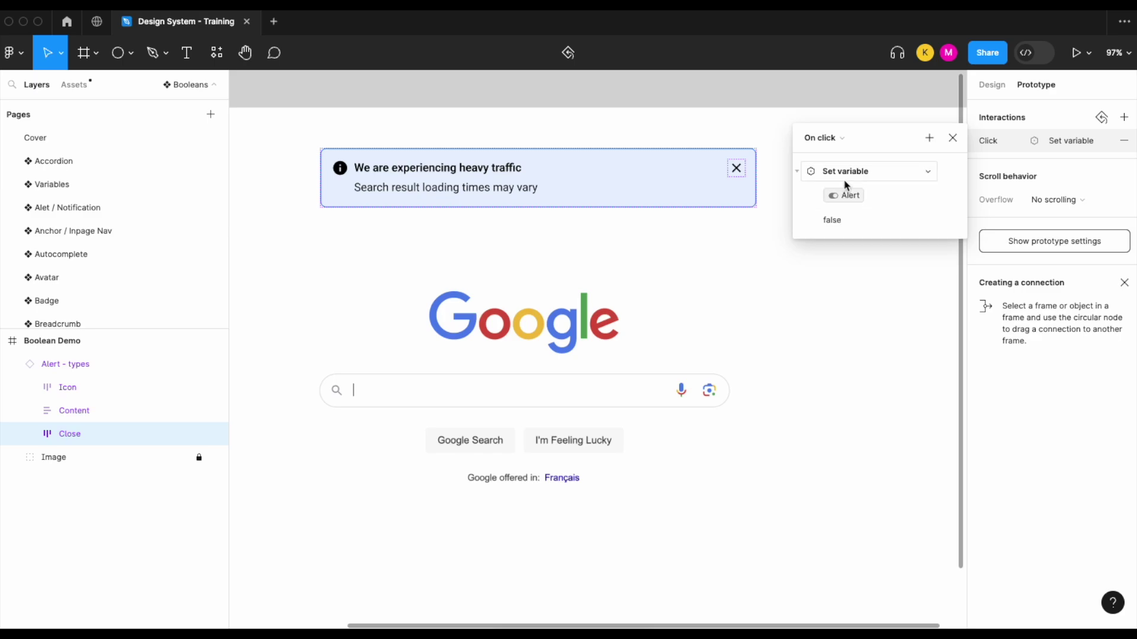
pyautogui.click(685, 81)
# Run the prototype, confirm the alert vanishes when its X is clicked, then return to Design System - Training
pyautogui.hotkey('shift', '1')
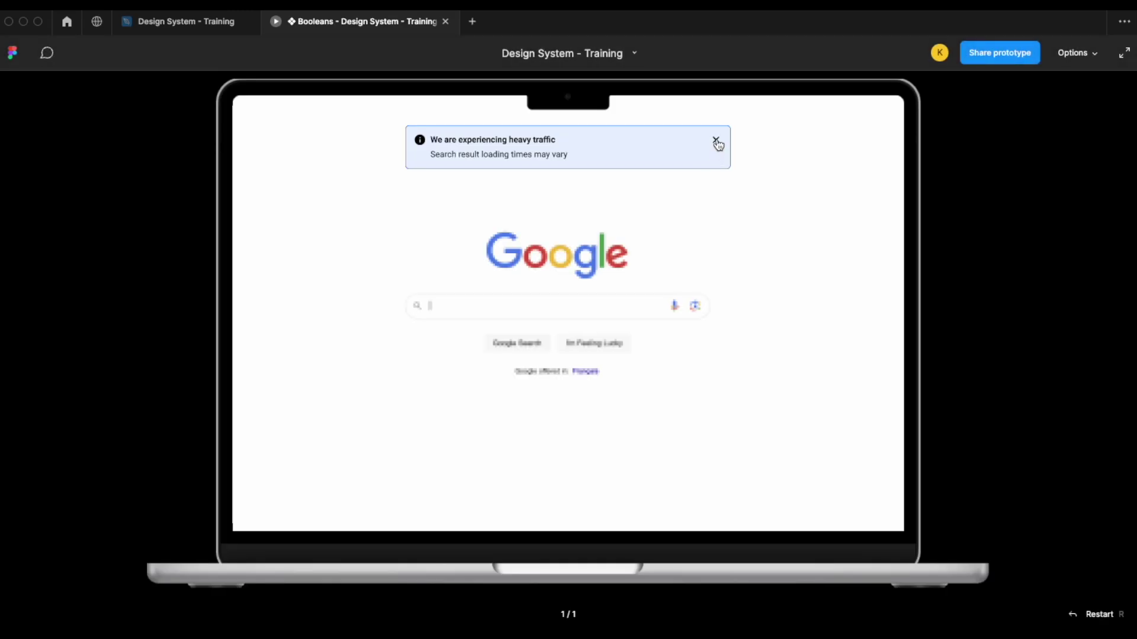
pyautogui.click(716, 142)
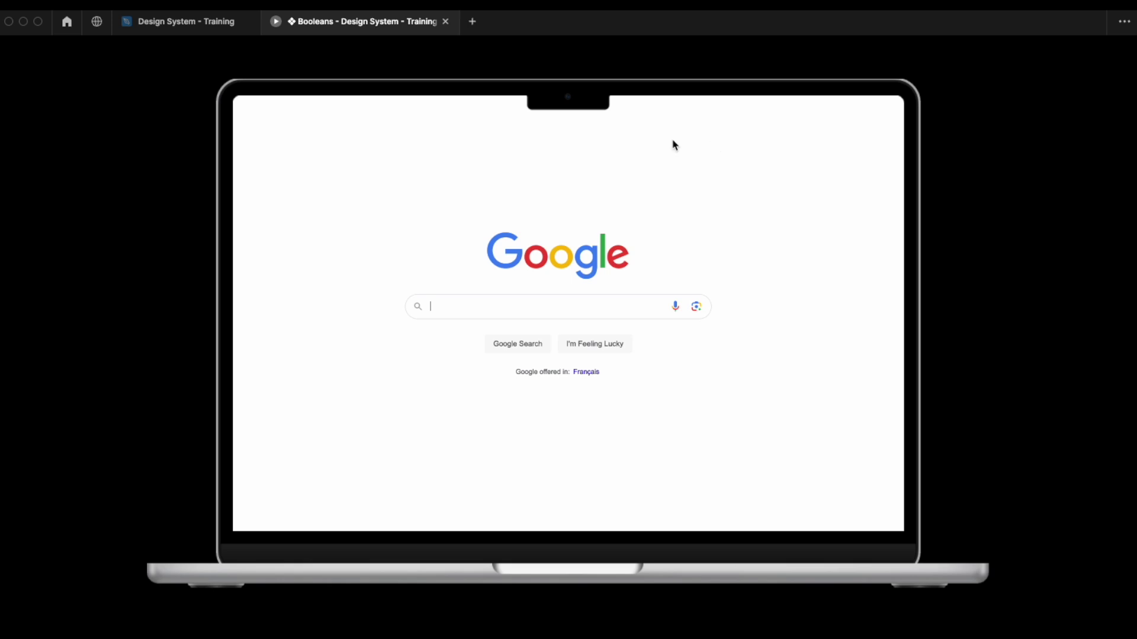
pyautogui.click(195, 21)
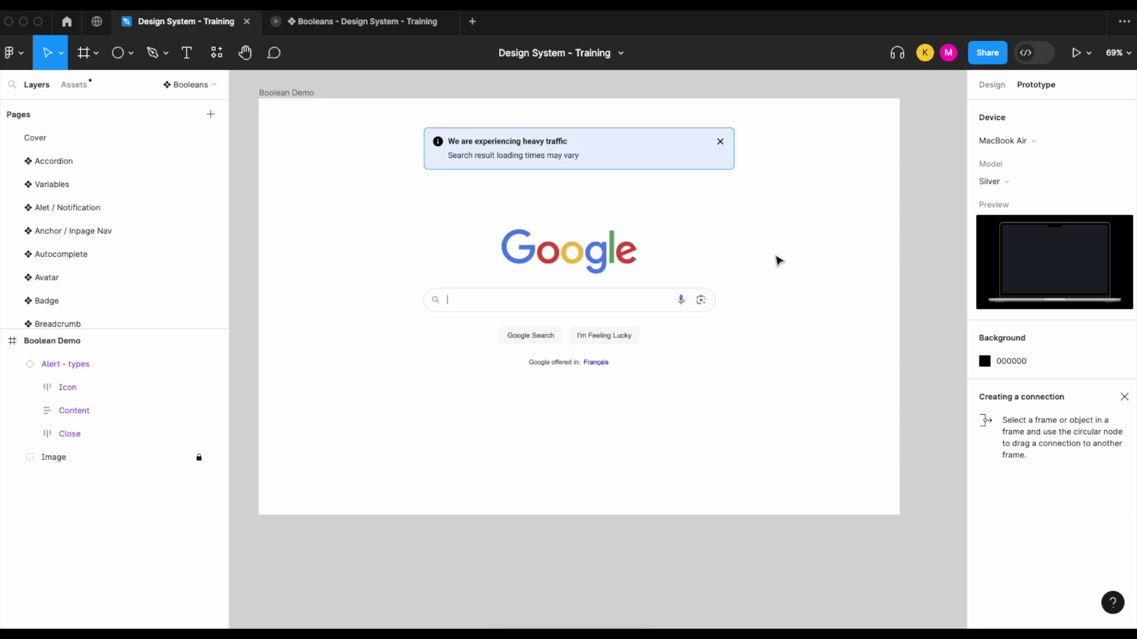